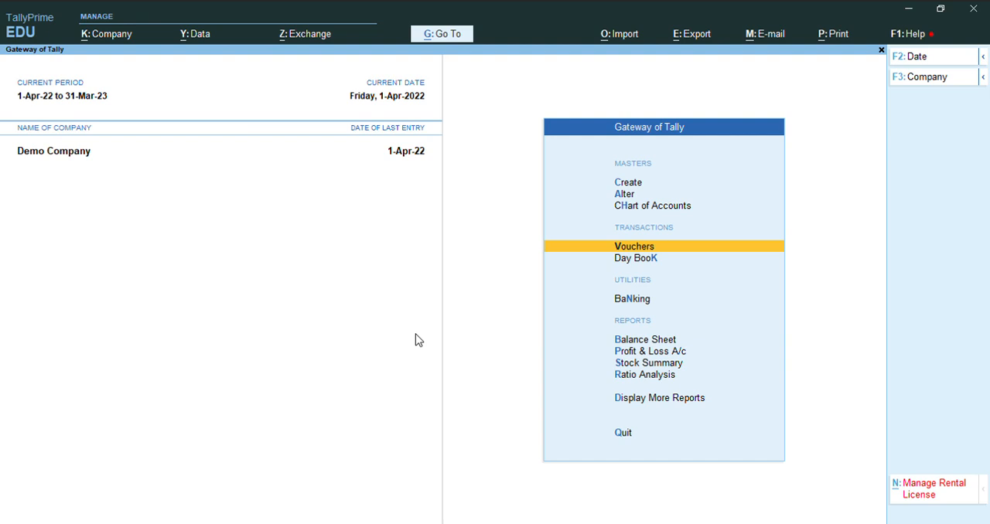
Open accounting voucher creation from the Gateway of Tally
{"action": "key", "text": "Up"}
{"action": "key", "text": "Up"}
{"action": "key", "text": "Down"}
{"action": "key", "text": "Down"}
{"action": "key", "text": "Up"}
{"action": "key", "text": "Down"}
{"action": "key", "text": "Return"}
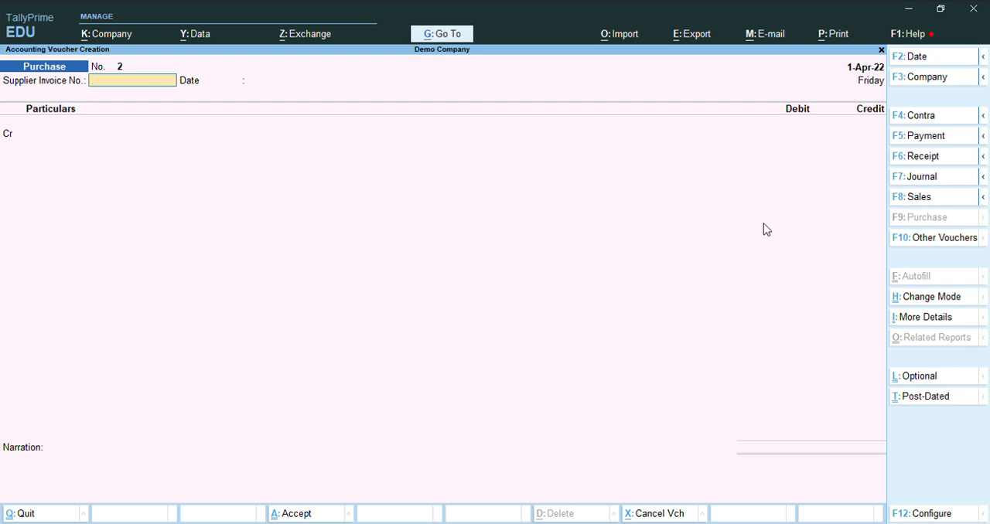
Look up the Debit Note type in the list of voucher types, leaving the voucher type unchanged
{"action": "key", "text": "F10"}
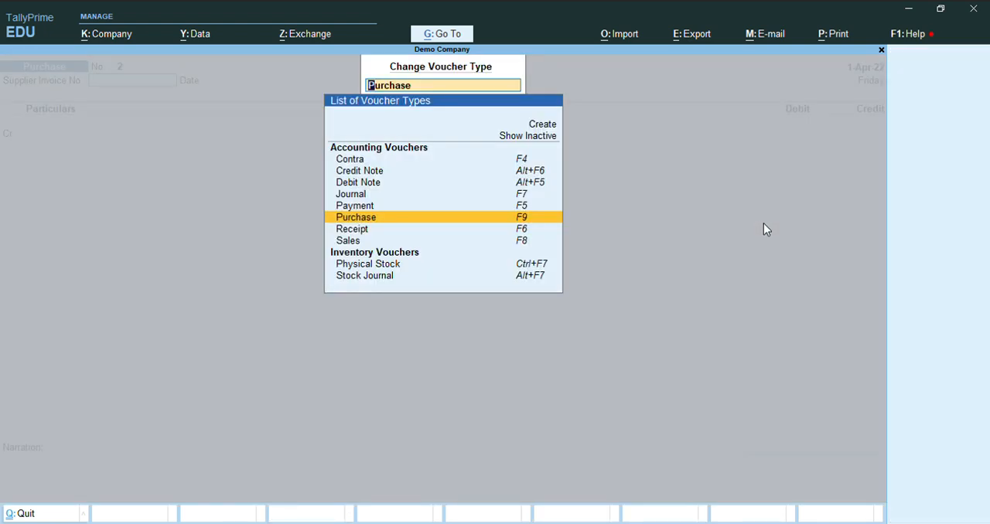
{"action": "key", "text": "Up"}
{"action": "key", "text": "Up"}
{"action": "key", "text": "Up"}
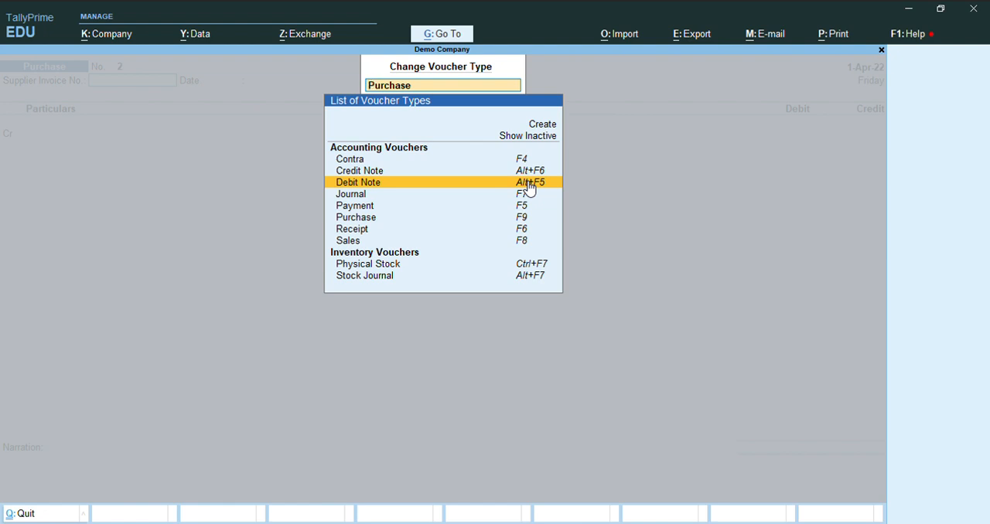
{"action": "key", "text": "BackSpace"}
{"action": "key", "text": "Escape"}
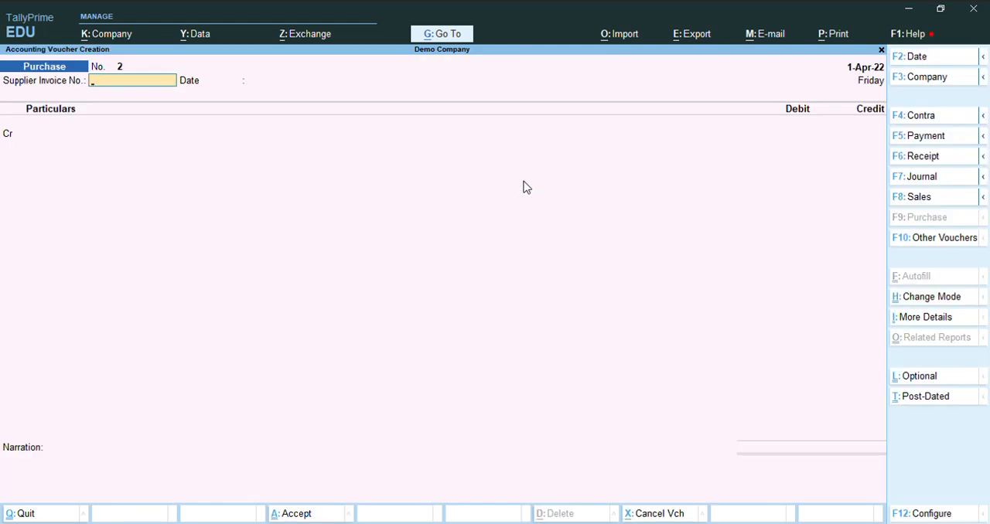
Switch the voucher to a Debit Note and change its mode to Item Invoice
{"action": "key", "text": "ctrl"}
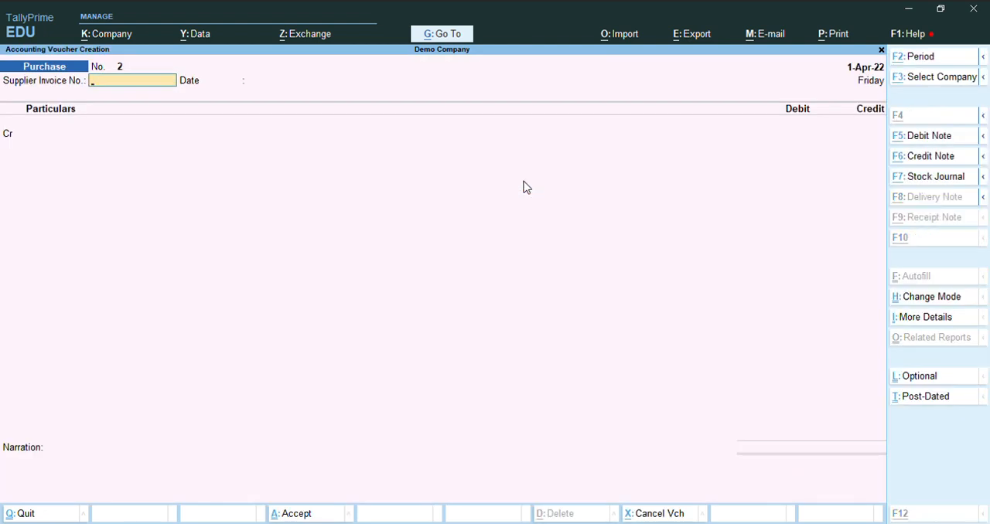
{"action": "key", "text": "ctrl+F5"}
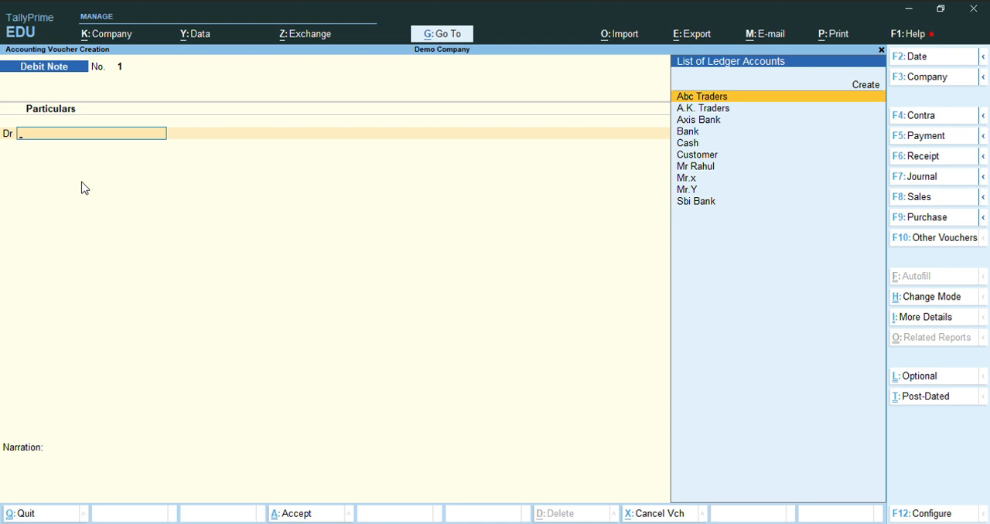
{"action": "key", "text": "ctrl"}
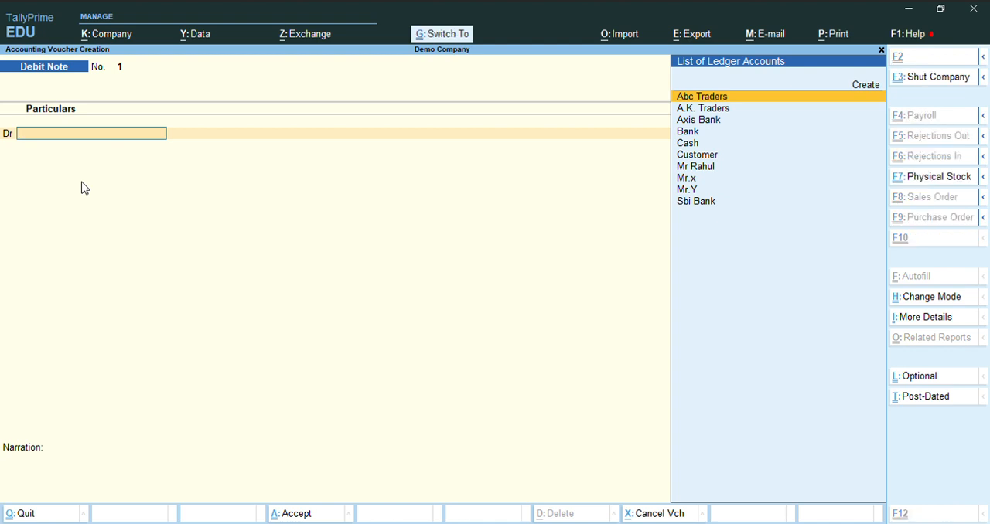
{"action": "key", "text": "ctrl+h"}
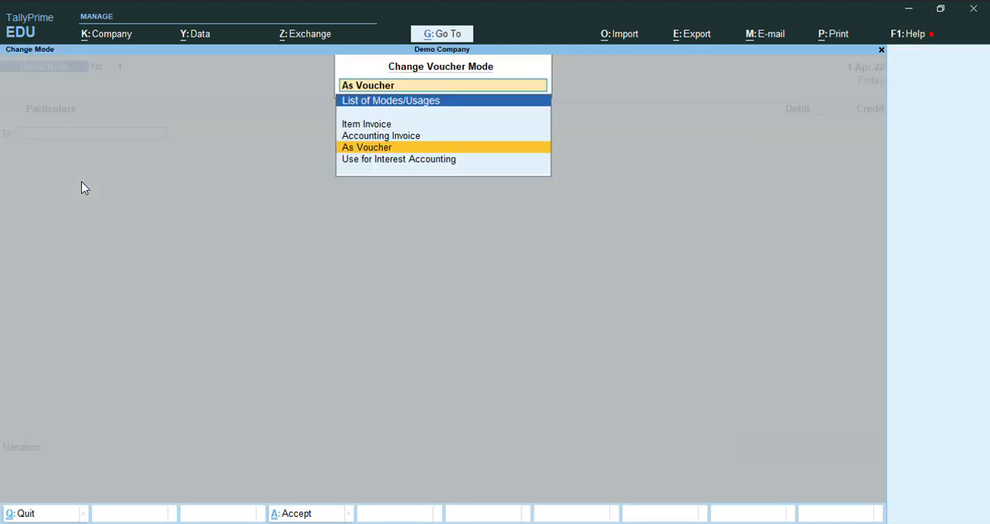
{"action": "key", "text": "Up"}
{"action": "key", "text": "Up"}
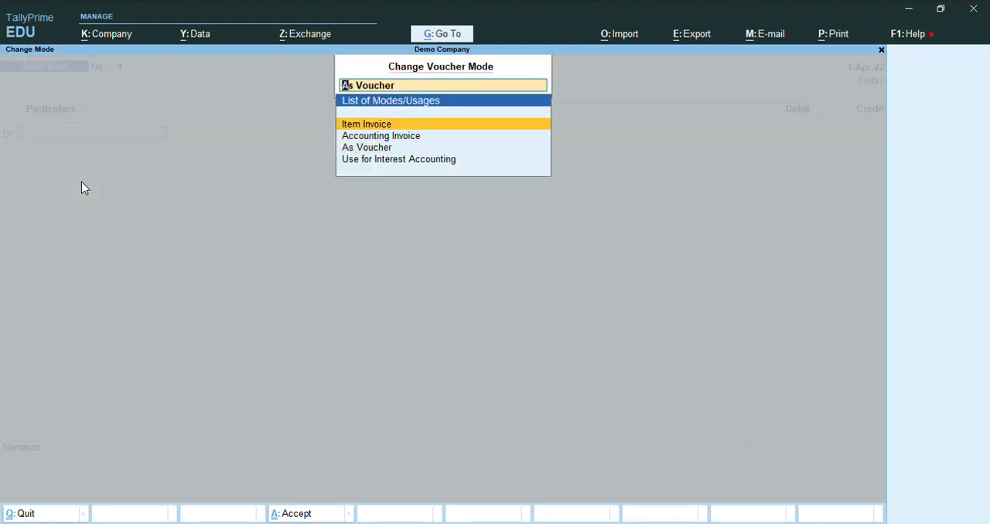
{"action": "key", "text": "Return"}
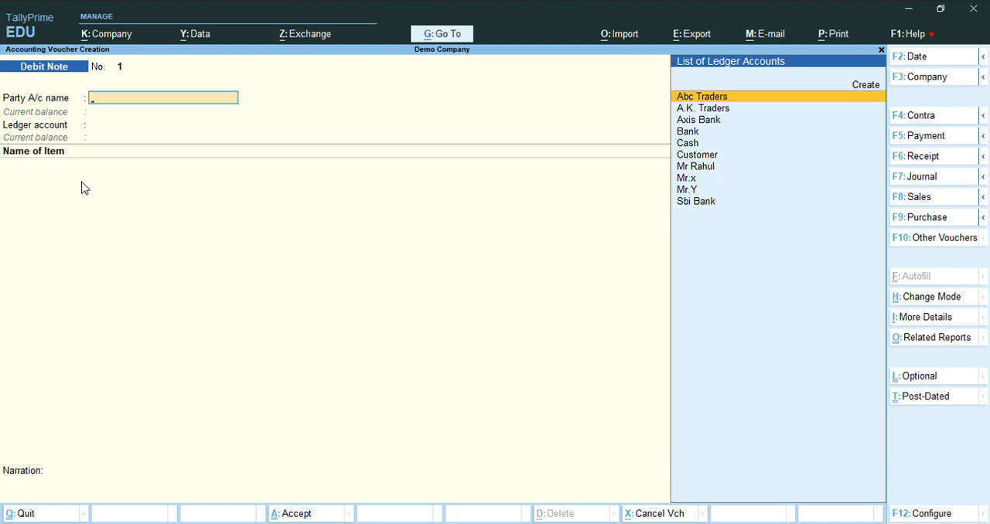
Try Abc Traders as the debit note's party account and examine its ledger master
{"action": "key", "text": "Down"}
{"action": "key", "text": "Up"}
{"action": "key", "text": "Down"}
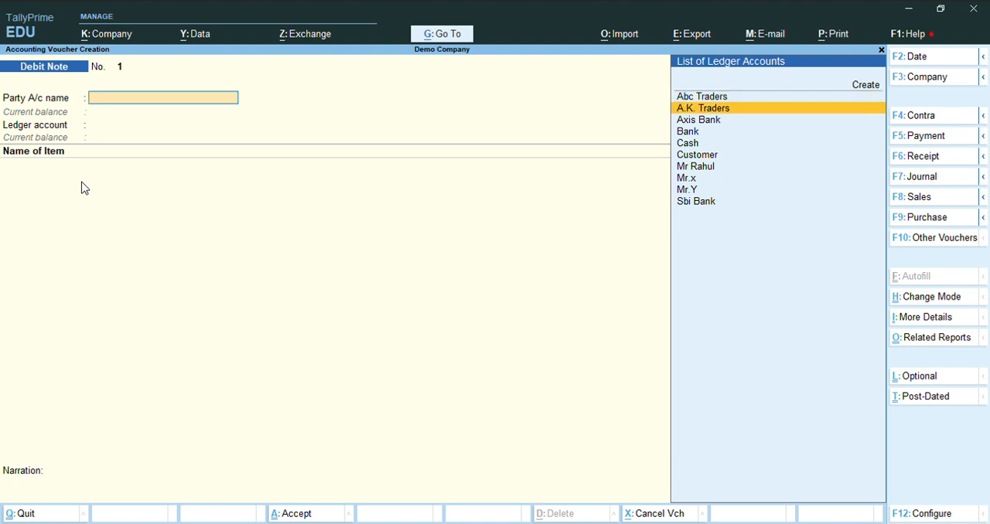
{"action": "key", "text": "Up"}
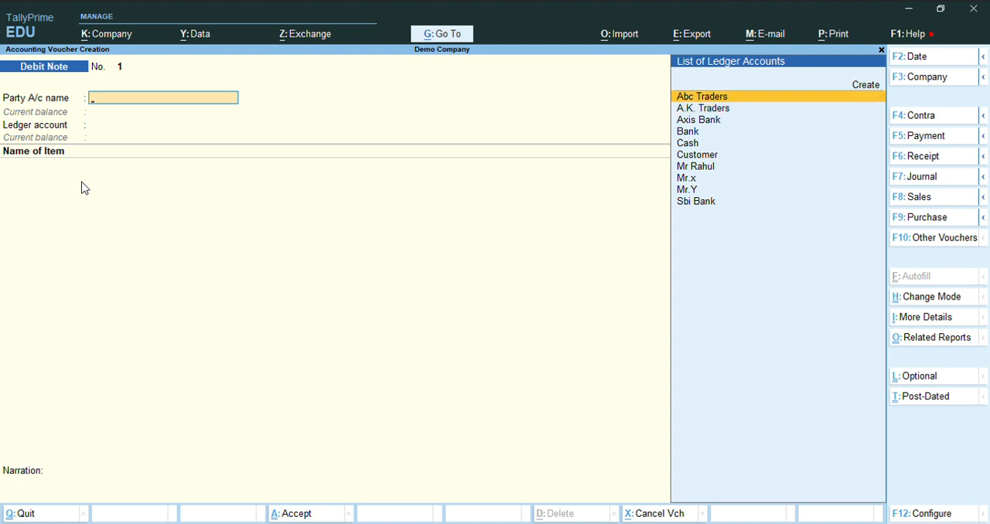
{"action": "key", "text": "Return"}
{"action": "key", "text": "BackSpace"}
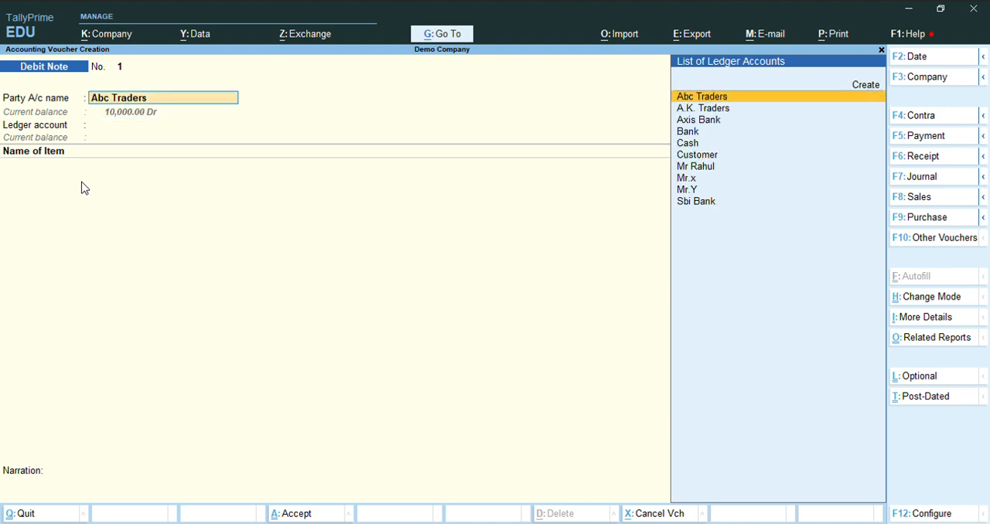
{"action": "key", "text": "ctrl+Return"}
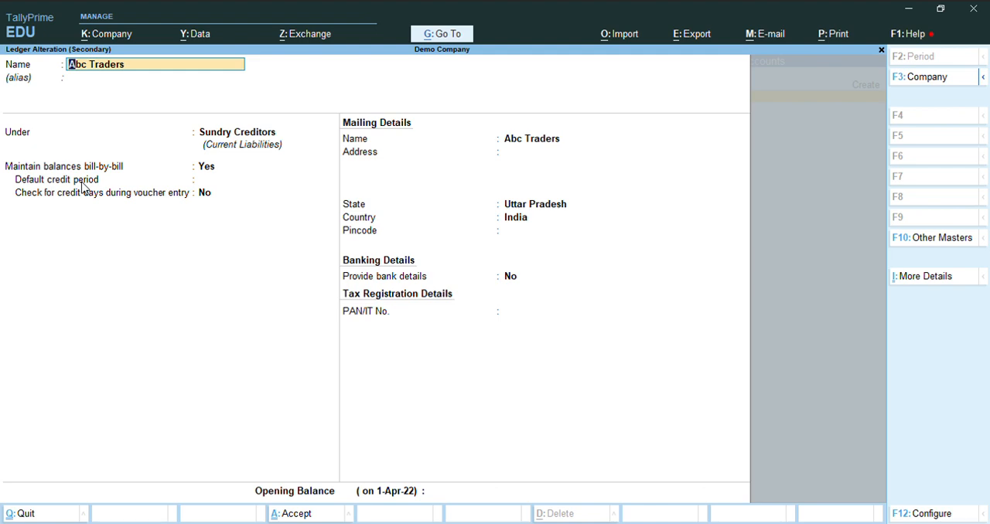
{"action": "key", "text": "Escape"}
{"action": "key", "text": "y"}
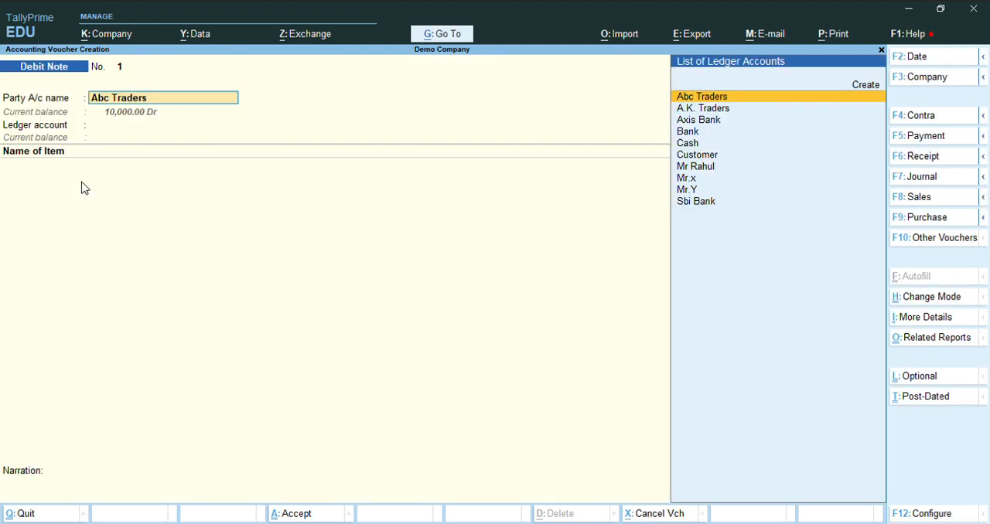
{"action": "key", "text": "Return"}
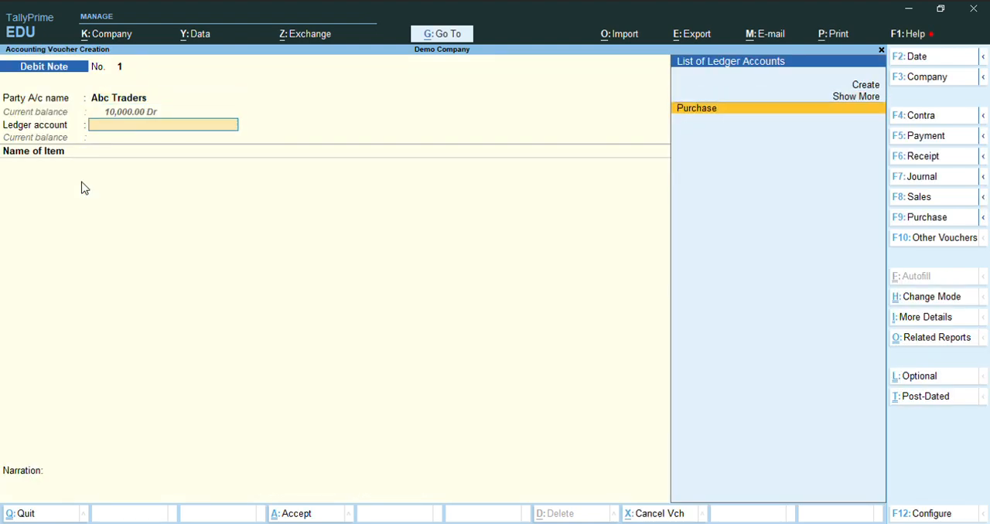
{"action": "key", "text": "BackSpace"}
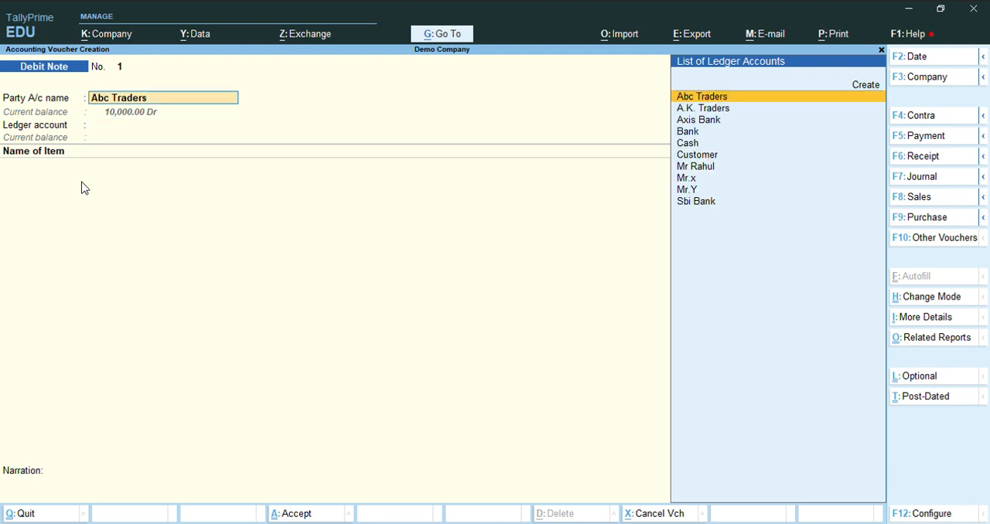
Set the debit note's party account to A.K. Traders
{"action": "key", "text": "Down"}
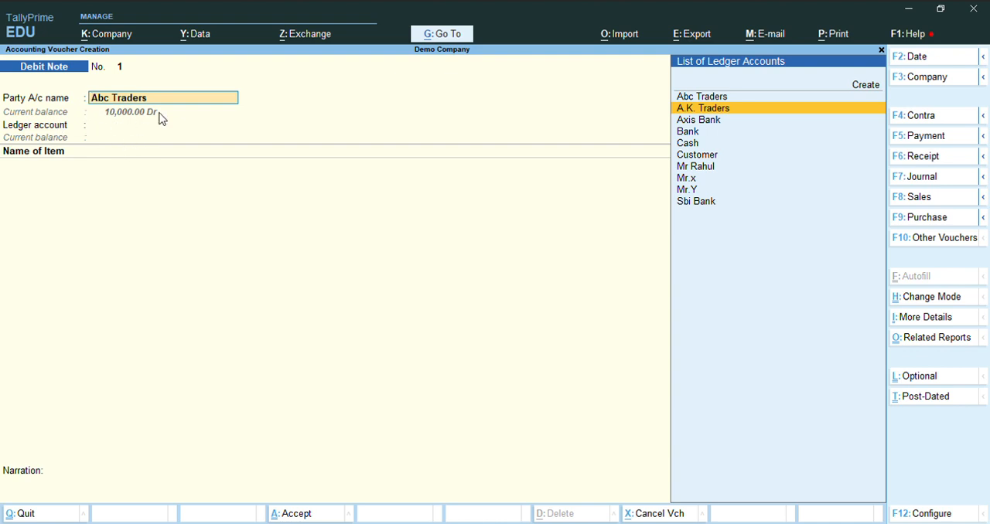
{"action": "key", "text": "Down"}
{"action": "key", "text": "Up"}
{"action": "key", "text": "Return"}
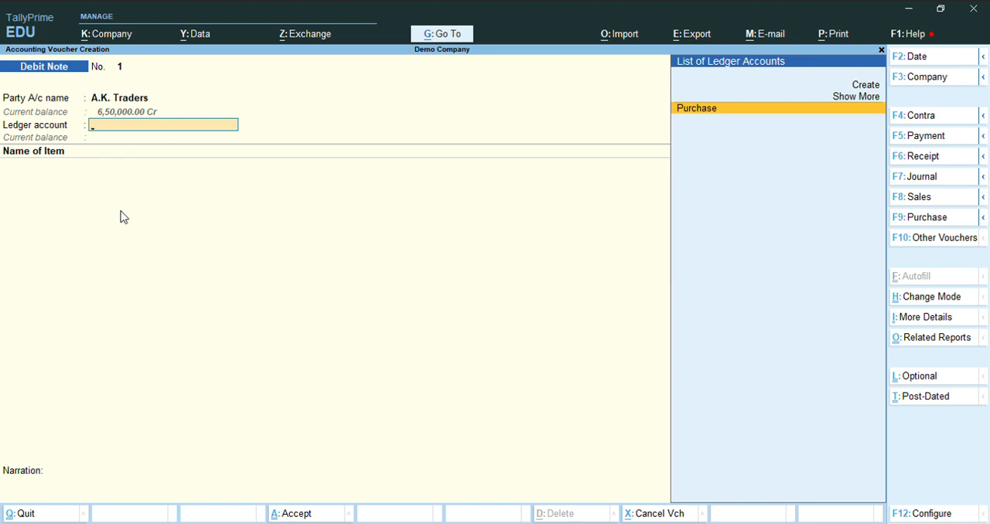
Start creating a new ledger account from the debit note's ledger field and name it Purchase Return
{"action": "key", "text": "Up"}
{"action": "key", "text": "Up"}
{"action": "key", "text": "Down"}
{"action": "key", "text": "Down"}
{"action": "key", "text": "Up"}
{"action": "key", "text": "Up"}
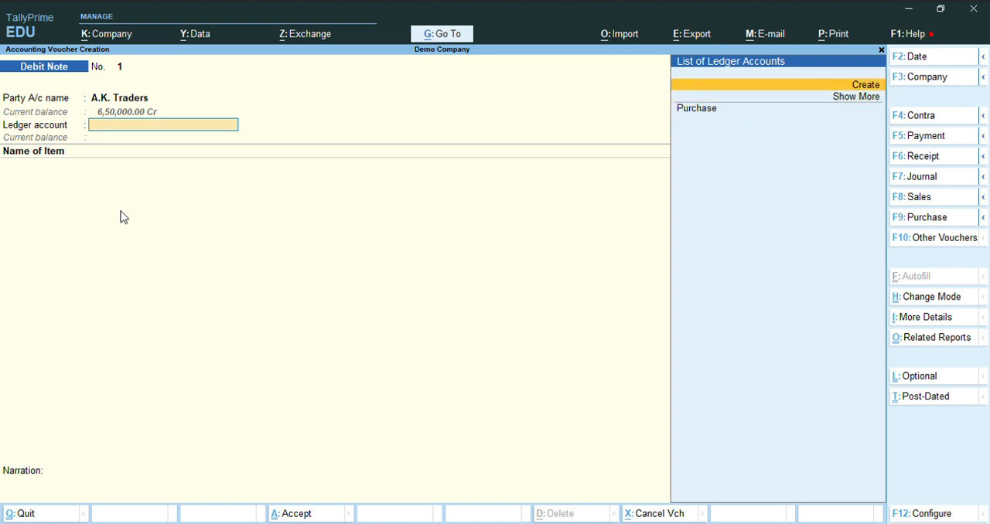
{"action": "key", "text": "Return"}
{"action": "type", "text": "Purchase"}
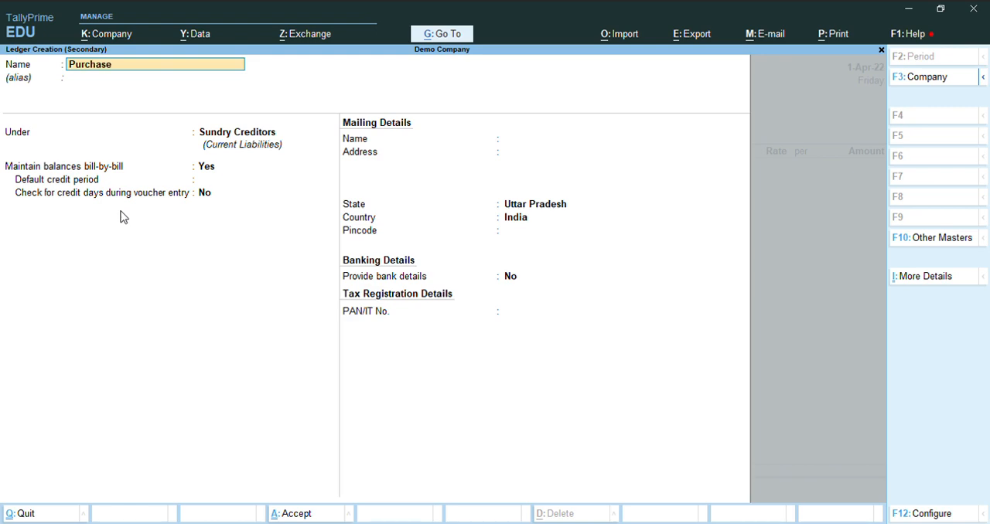
{"action": "type", "text": " Return"}
{"action": "key", "text": "Return"}
{"action": "key", "text": "Return"}
Place the Purchase Return ledger under Purchase Accounts with ledger type Not Applicable, and save it for the debit note
{"action": "type", "text": "Purchase Accounts"}
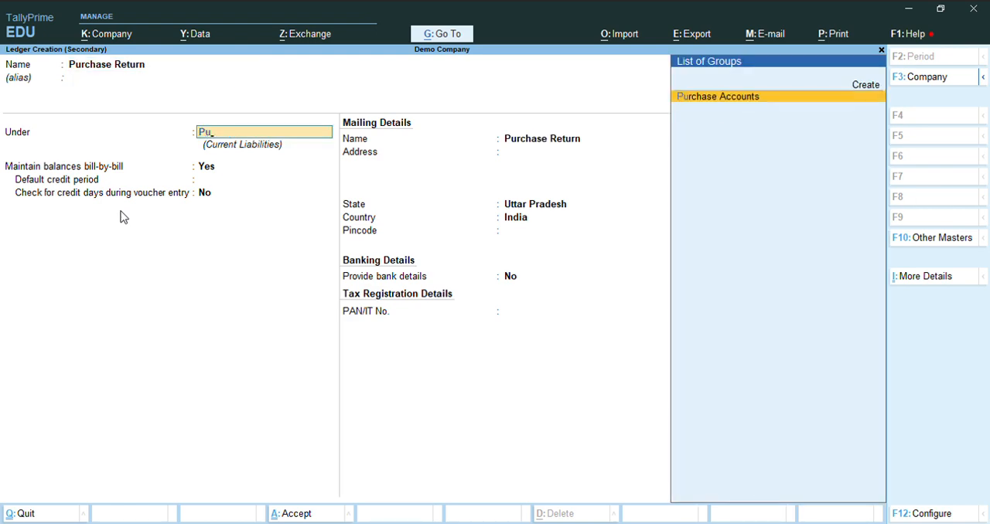
{"action": "key", "text": "Return"}
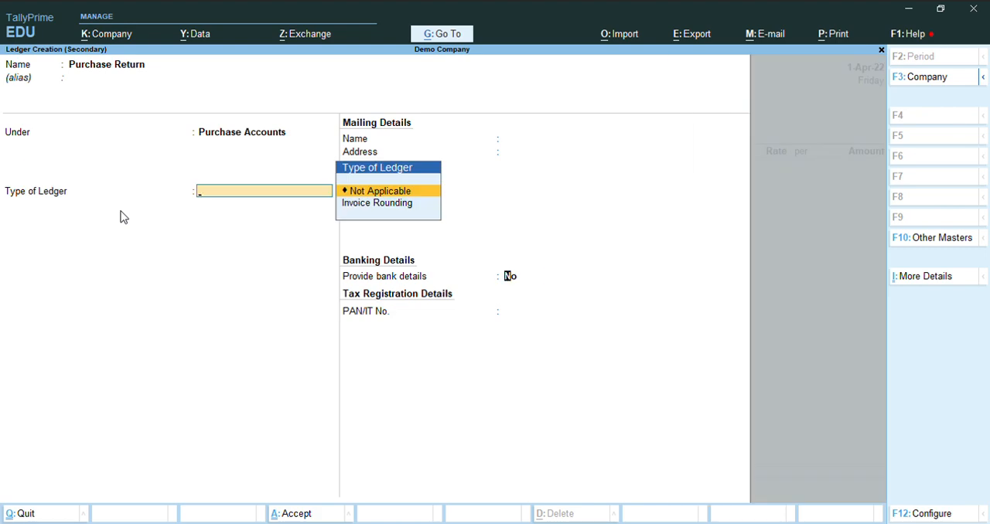
{"action": "key", "text": "Return"}
{"action": "key", "text": "Return"}
{"action": "key", "text": "Return"}
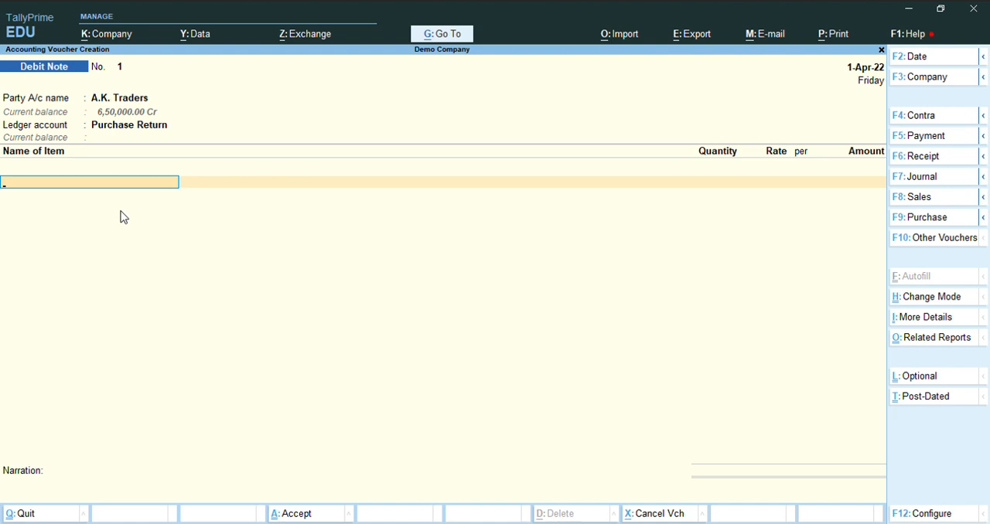
Add Smart Tv 32inch as the returned item, allocating 1 pcs from the Prayagraj godown at a rate of 25,000.00
{"action": "key", "text": "Down"}
{"action": "key", "text": "Down"}
{"action": "key", "text": "Return"}
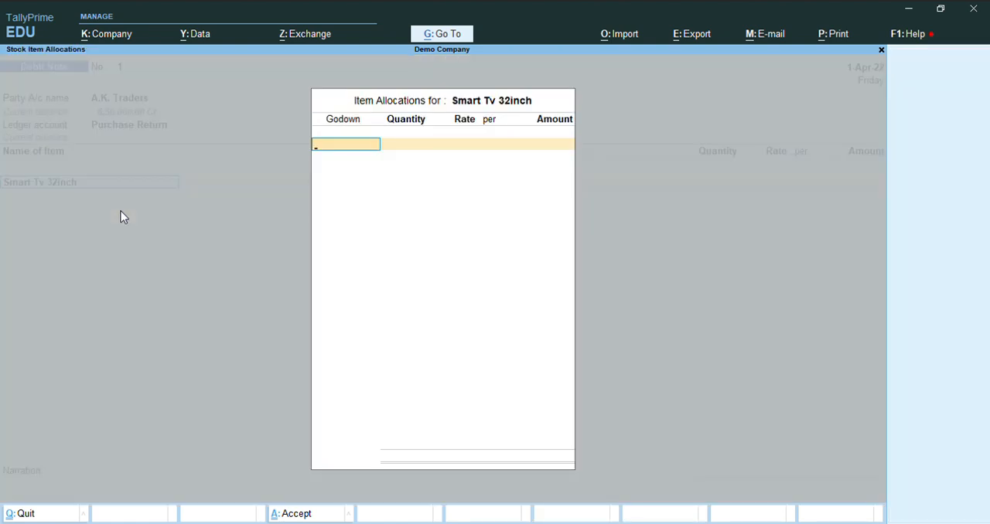
{"action": "key", "text": "Down"}
{"action": "key", "text": "Down"}
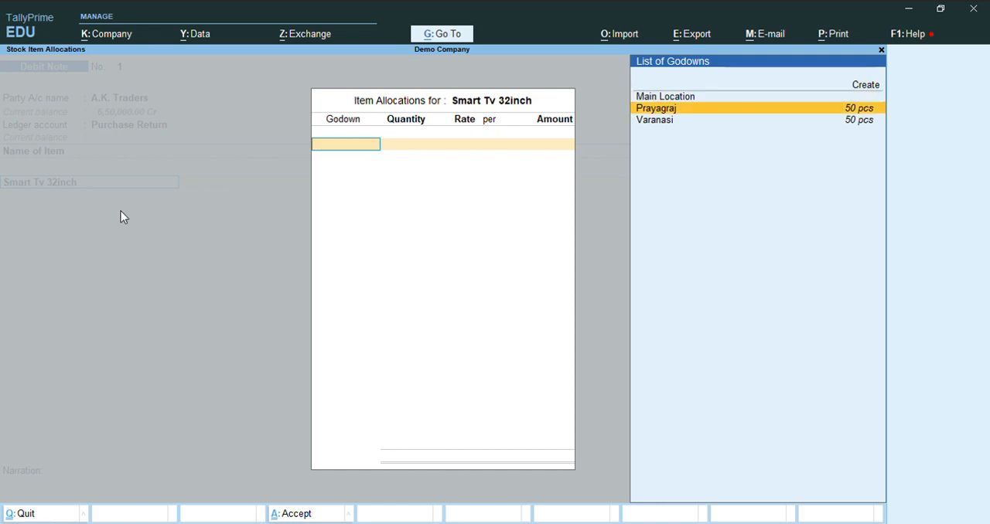
{"action": "key", "text": "Return"}
{"action": "type", "text": "1"}
{"action": "key", "text": "Return"}
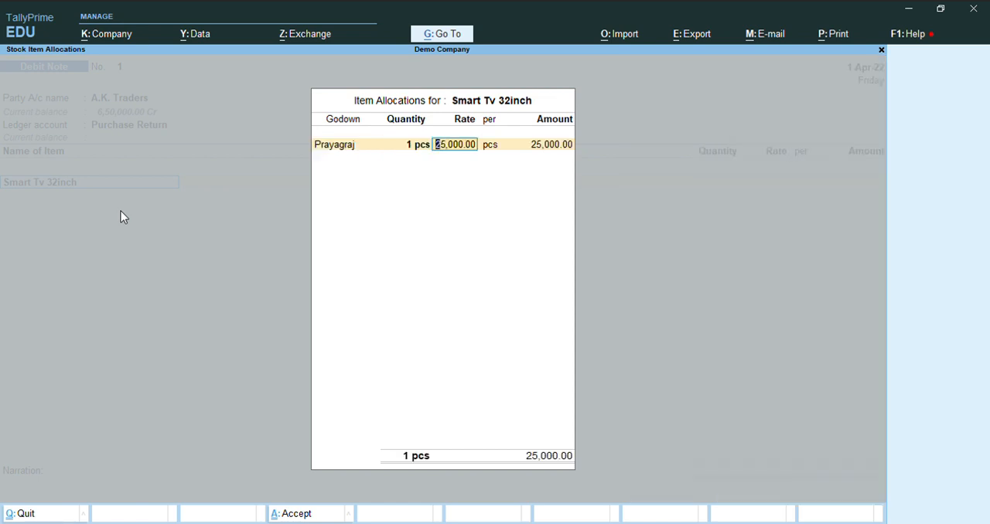
{"action": "key", "text": "Return"}
{"action": "key", "text": "Return"}
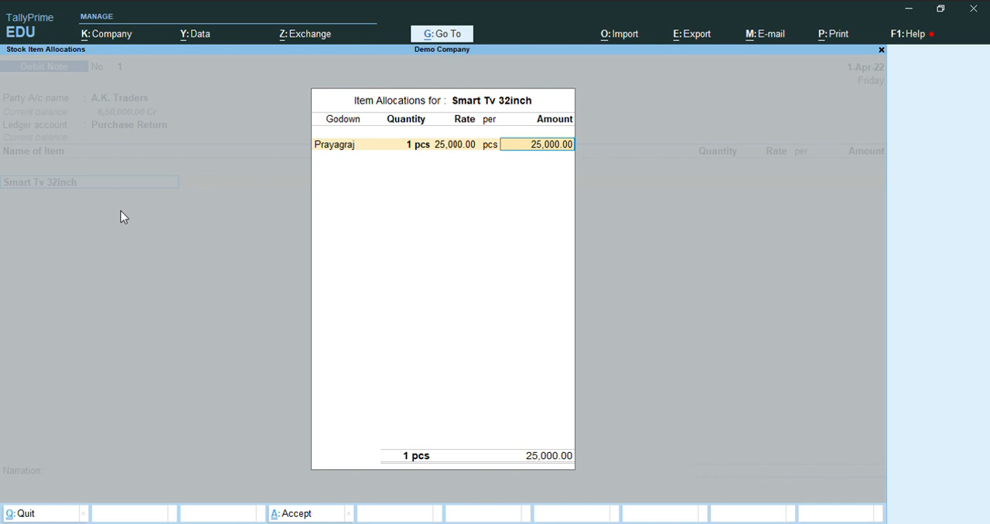
{"action": "key", "text": "Return"}
{"action": "key", "text": "Return"}
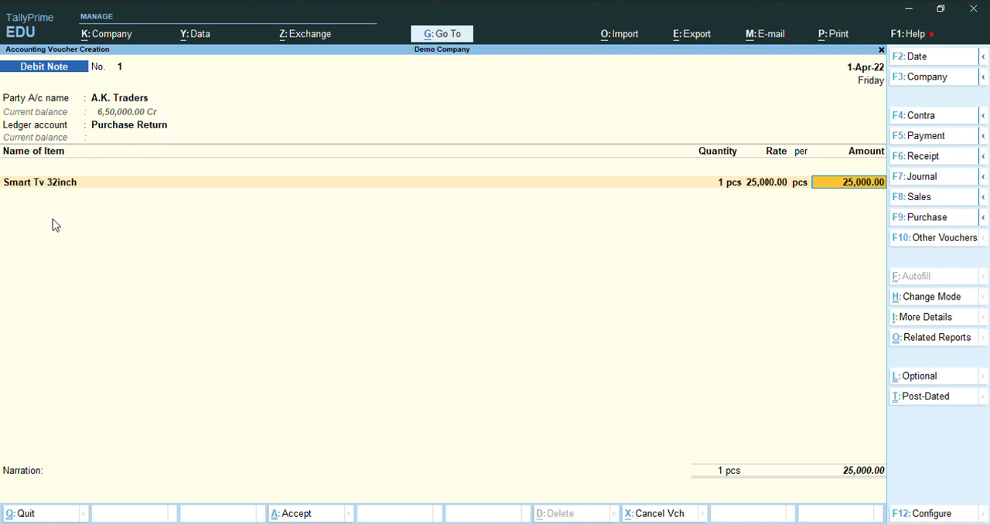
End the item list and allocate the 25,000.00 Dr amount as Agst Ref to pending bill 01 of A.K. Traders
{"action": "key", "text": "Return"}
{"action": "key", "text": "Return"}
{"action": "key", "text": "Return"}
{"action": "key", "text": "Return"}
{"action": "key", "text": "Return"}
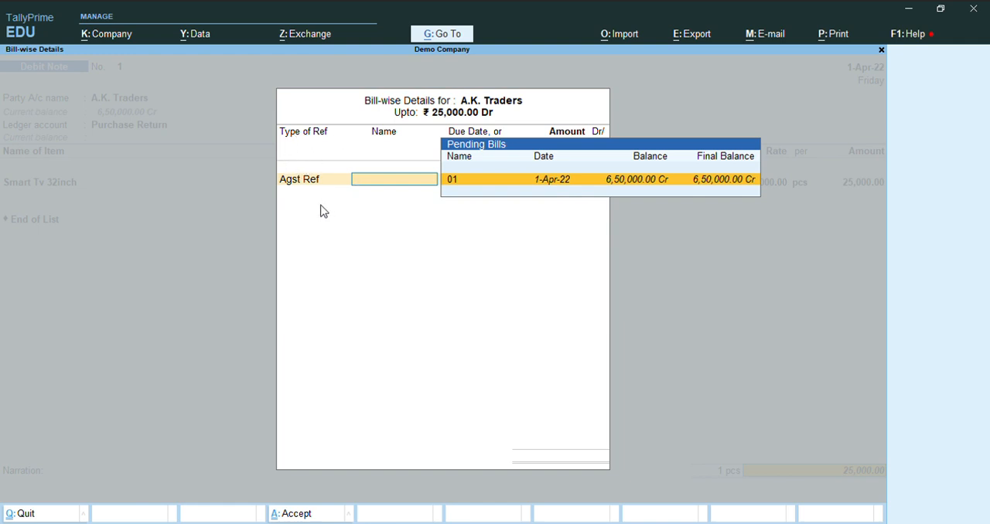
{"action": "key", "text": "Return"}
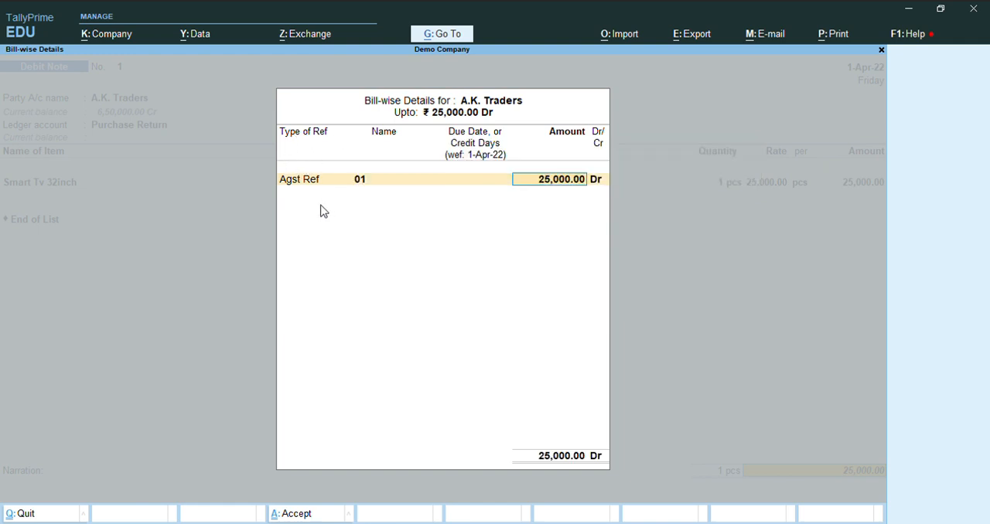
{"action": "key", "text": "Return"}
{"action": "key", "text": "Return"}
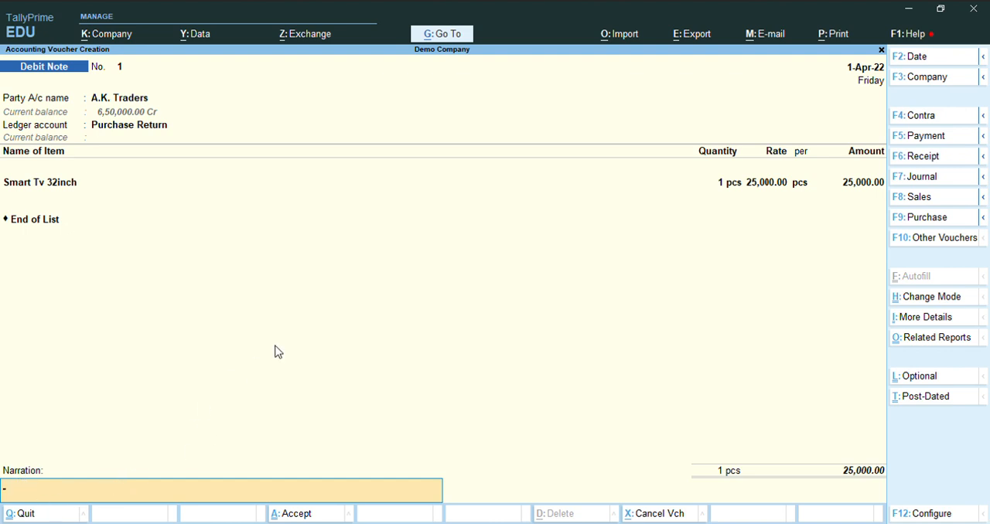
Enter the narration "being goods return to ak traders" and save the debit note
{"action": "type", "text": "being goods return to ak traders"}
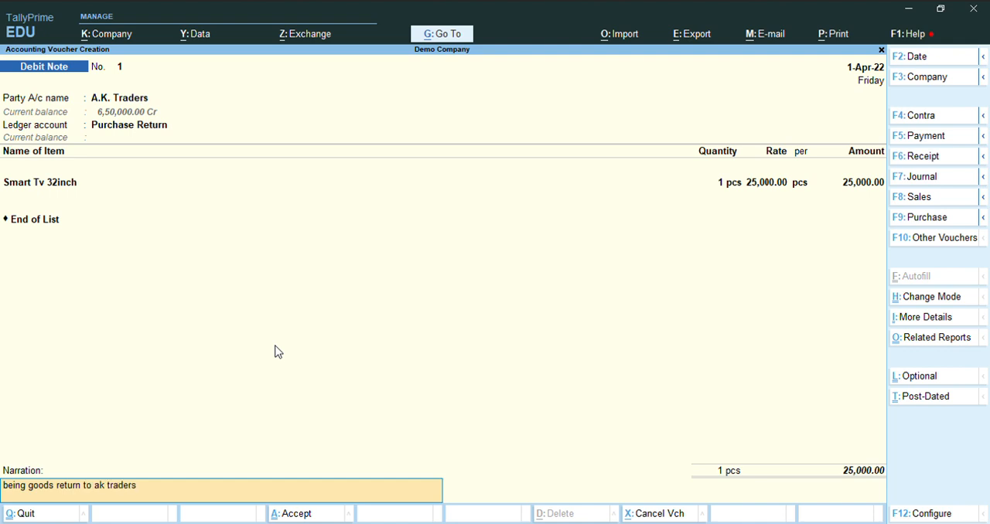
{"action": "key", "text": "Return"}
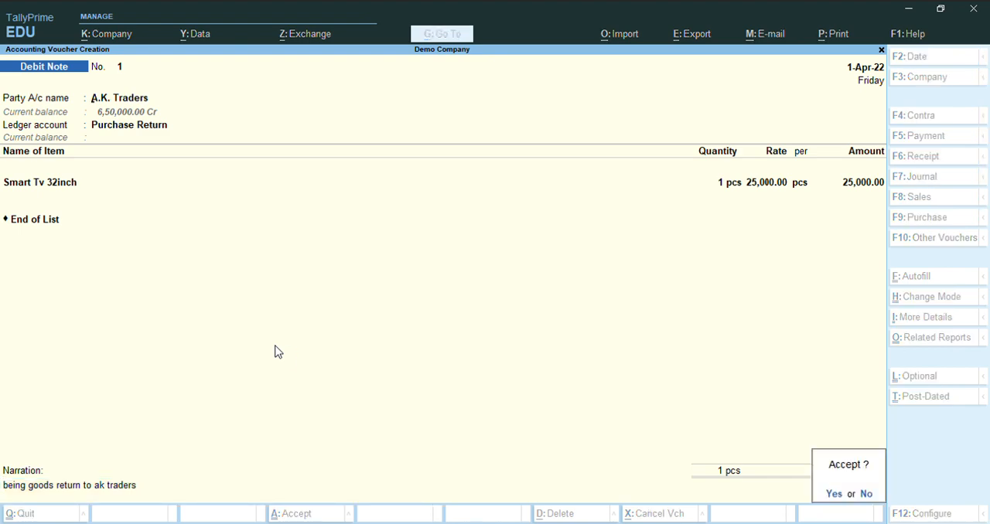
{"action": "key", "text": "Return"}
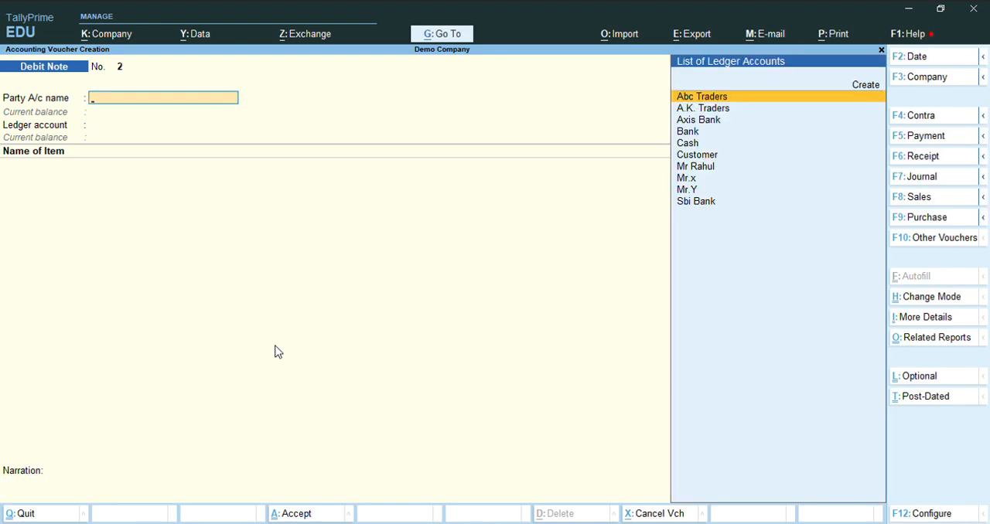
Leave debit note entry and open the Display More Reports list from the Gateway of Tally
{"action": "key", "text": "Escape"}
{"action": "key", "text": "Return"}
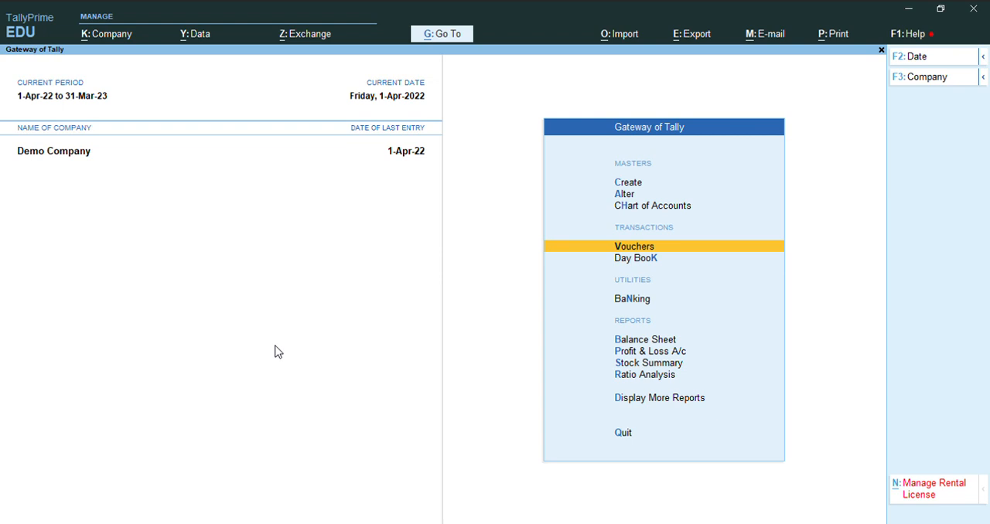
{"action": "key", "text": "Down"}
{"action": "key", "text": "Down"}
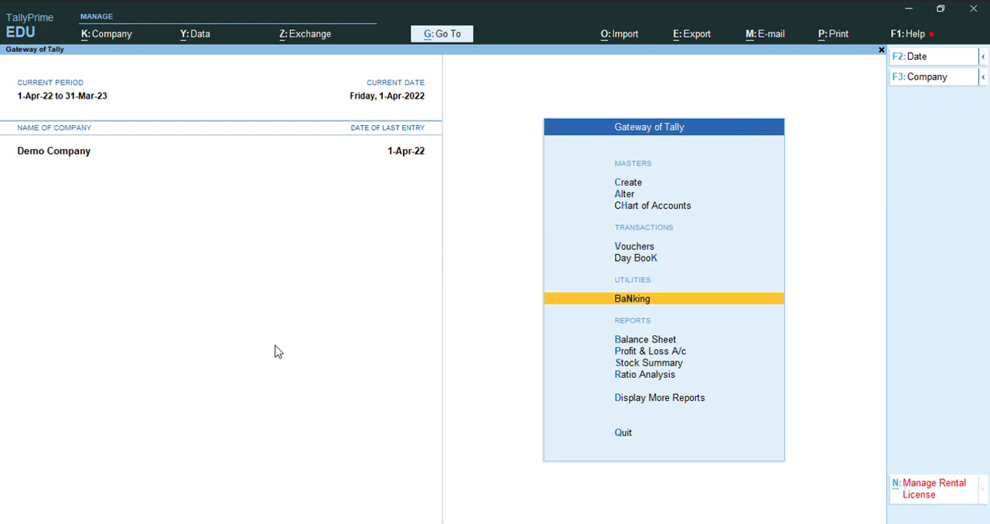
{"action": "key", "text": "Down"}
{"action": "key", "text": "Down"}
{"action": "key", "text": "Up"}
{"action": "key", "text": "Down"}
{"action": "key", "text": "Down"}
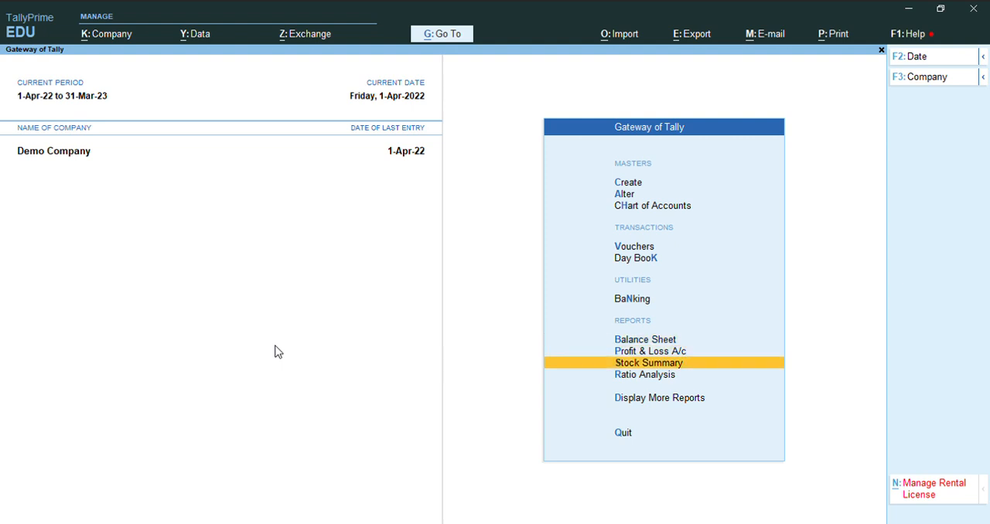
{"action": "key", "text": "Down"}
{"action": "key", "text": "Up"}
{"action": "key", "text": "Up"}
{"action": "key", "text": "Down"}
{"action": "key", "text": "Down"}
{"action": "key", "text": "Down"}
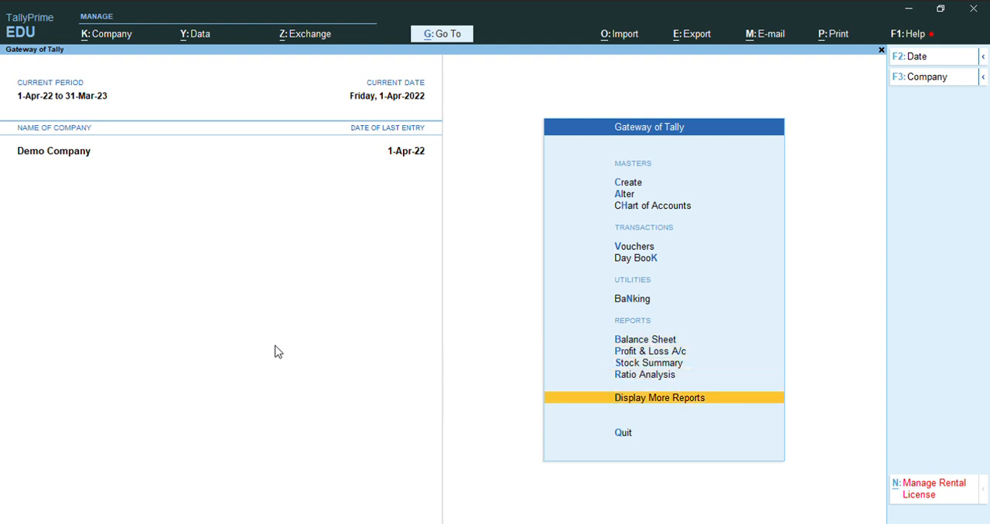
{"action": "key", "text": "Up"}
Open the Ledger report of the Account Books to choose a ledger
{"action": "key", "text": "Down"}
{"action": "key", "text": "Return"}
{"action": "key", "text": "Down"}
{"action": "key", "text": "Down"}
{"action": "key", "text": "Down"}
{"action": "key", "text": "Down"}
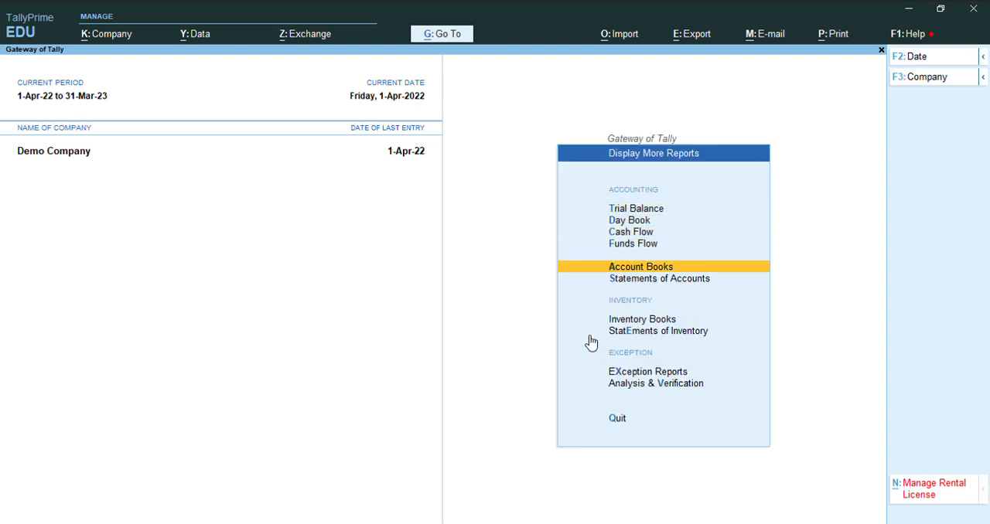
{"action": "key", "text": "Return"}
{"action": "key", "text": "Down"}
{"action": "key", "text": "Return"}
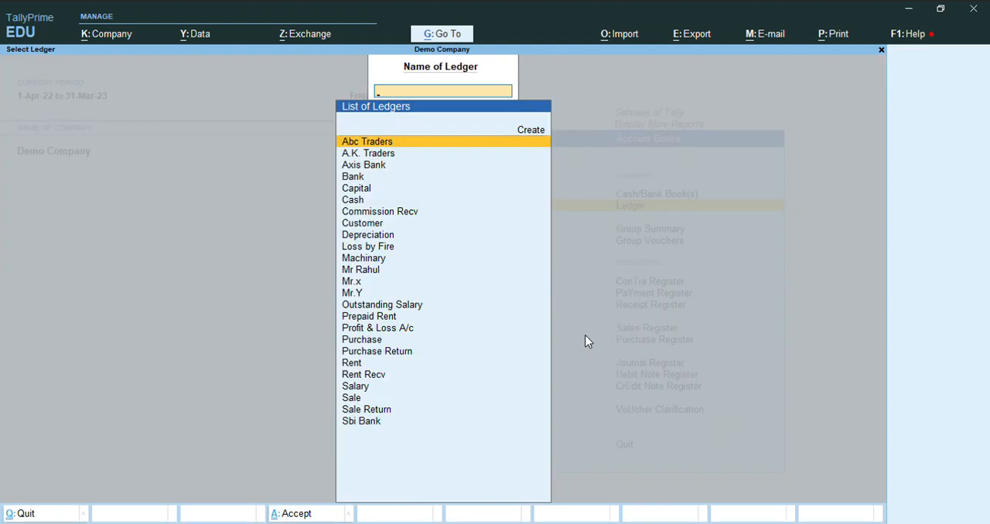
Display the ledger vouchers of A.K. Traders to examine the purchase and purchase return entries
{"action": "key", "text": "Down"}
{"action": "key", "text": "Down"}
{"action": "key", "text": "Down"}
{"action": "key", "text": "Down"}
{"action": "key", "text": "Down"}
{"action": "key", "text": "Down"}
{"action": "key", "text": "Down"}
{"action": "key", "text": "Down"}
{"action": "key", "text": "Down"}
{"action": "key", "text": "Down"}
{"action": "key", "text": "Down"}
{"action": "key", "text": "Down"}
{"action": "key", "text": "Down"}
{"action": "key", "text": "Down"}
{"action": "key", "text": "Down"}
{"action": "key", "text": "Down"}
{"action": "key", "text": "Down"}
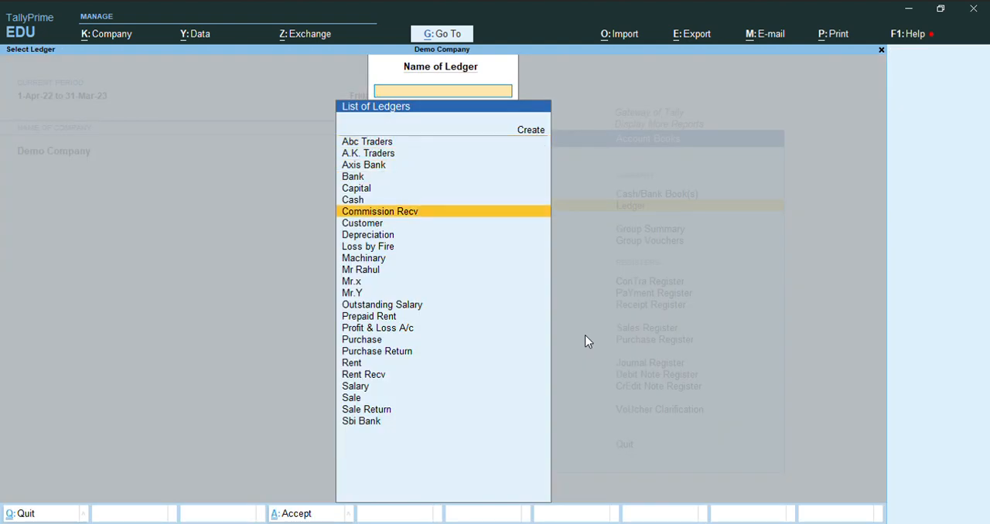
{"action": "key", "text": "Up"}
{"action": "key", "text": "Up"}
{"action": "key", "text": "Up"}
{"action": "key", "text": "Up"}
{"action": "key", "text": "Up"}
{"action": "key", "text": "Up"}
{"action": "key", "text": "Up"}
{"action": "key", "text": "Up"}
{"action": "key", "text": "Up"}
{"action": "key", "text": "Up"}
{"action": "key", "text": "Up"}
{"action": "key", "text": "Up"}
{"action": "key", "text": "Up"}
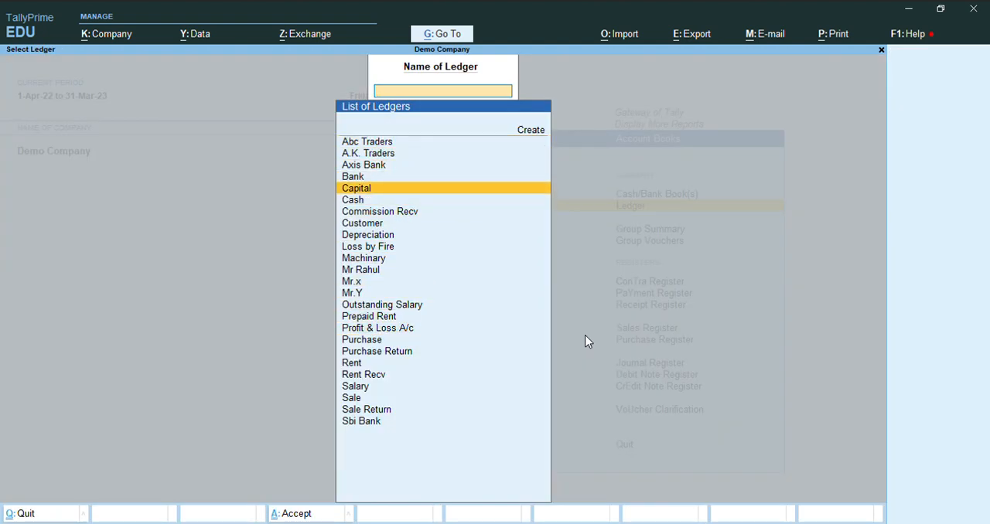
{"action": "key", "text": "Up"}
{"action": "key", "text": "Up"}
{"action": "key", "text": "Up"}
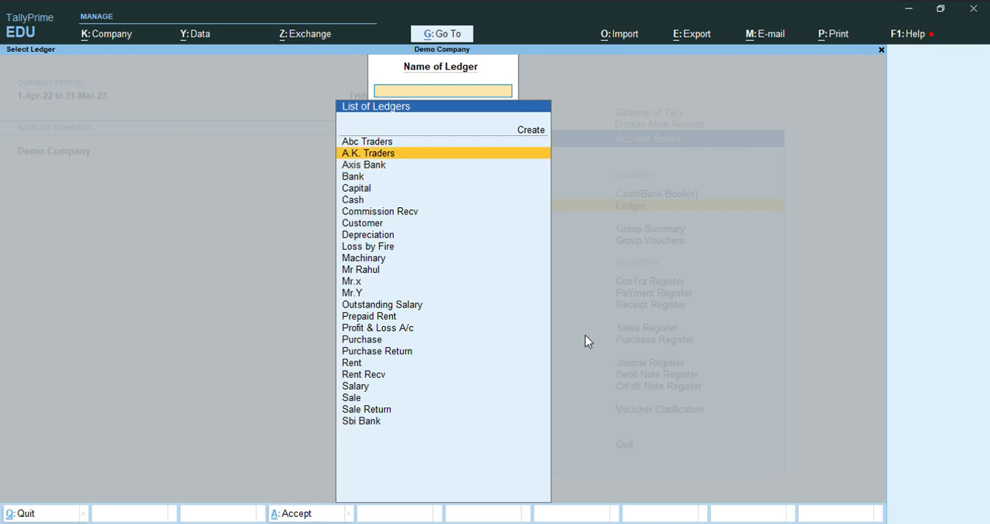
{"action": "key", "text": "Down"}
{"action": "key", "text": "Up"}
{"action": "key", "text": "Return"}
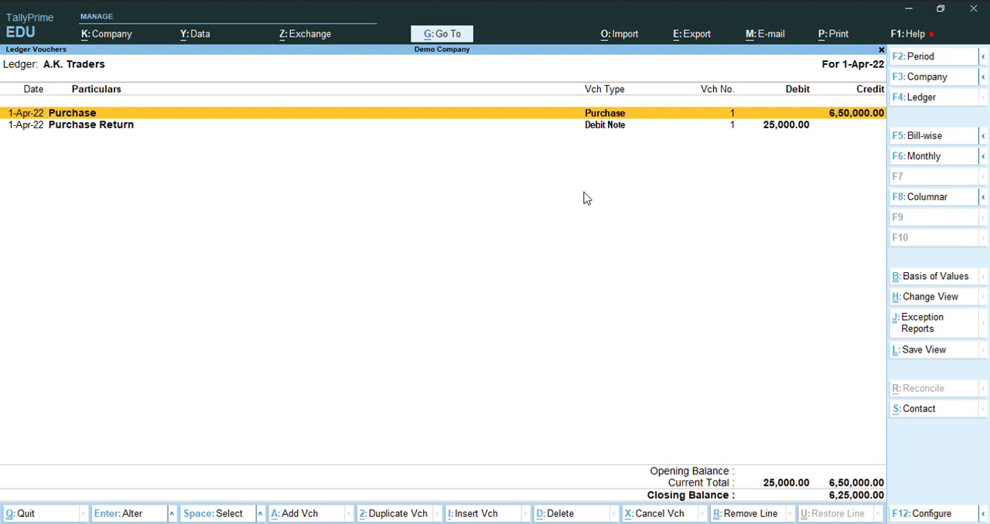
Preview the printout of the A.K. Traders ledger account and enlarge the page for reading
{"action": "key", "text": "alt+p"}
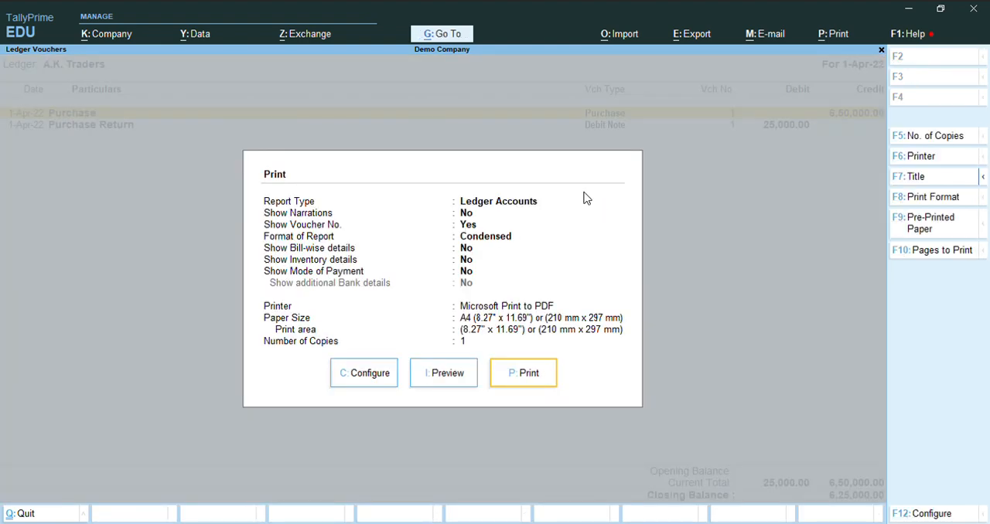
{"action": "key", "text": "Left"}
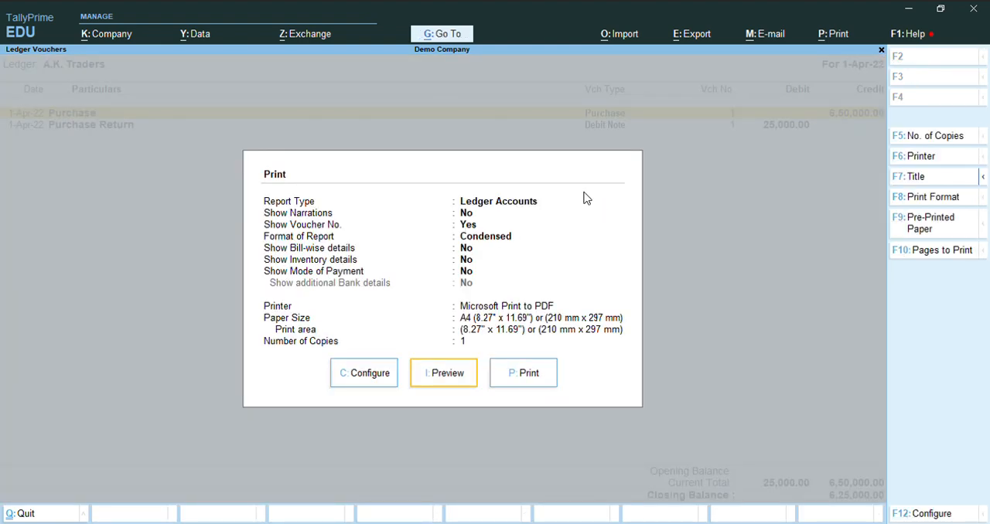
{"action": "key", "text": "Return"}
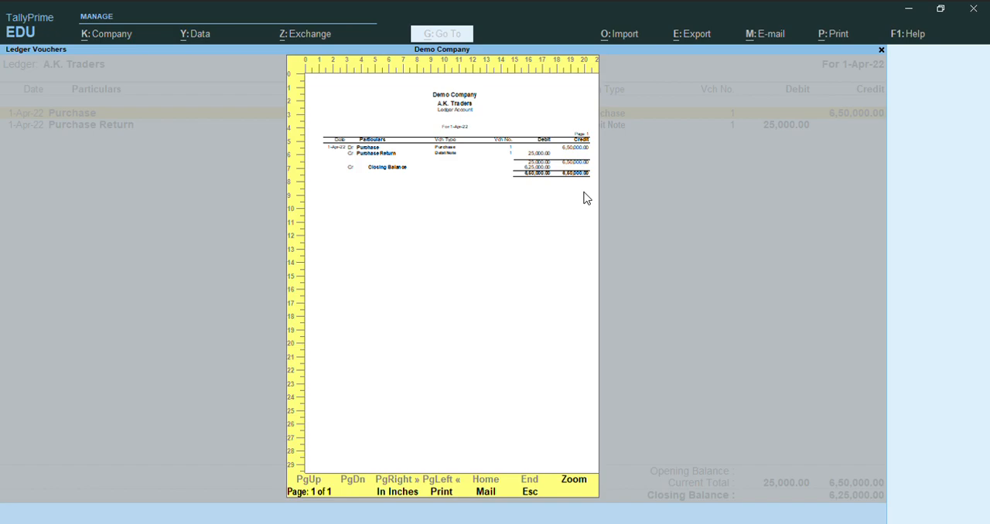
{"action": "key", "text": "alt+z"}
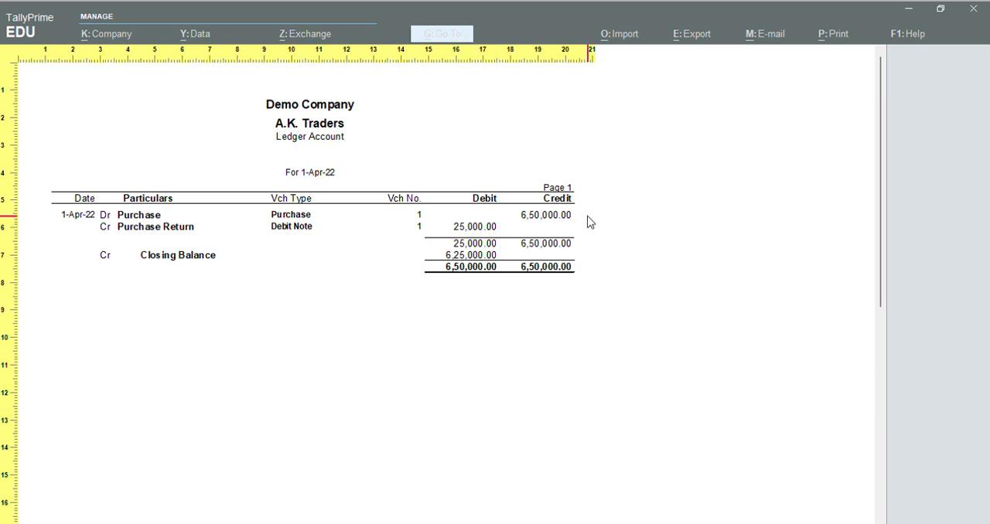
Close the print preview and the A.K. Traders ledger, returning to the Account Books list
{"action": "key", "text": "Escape"}
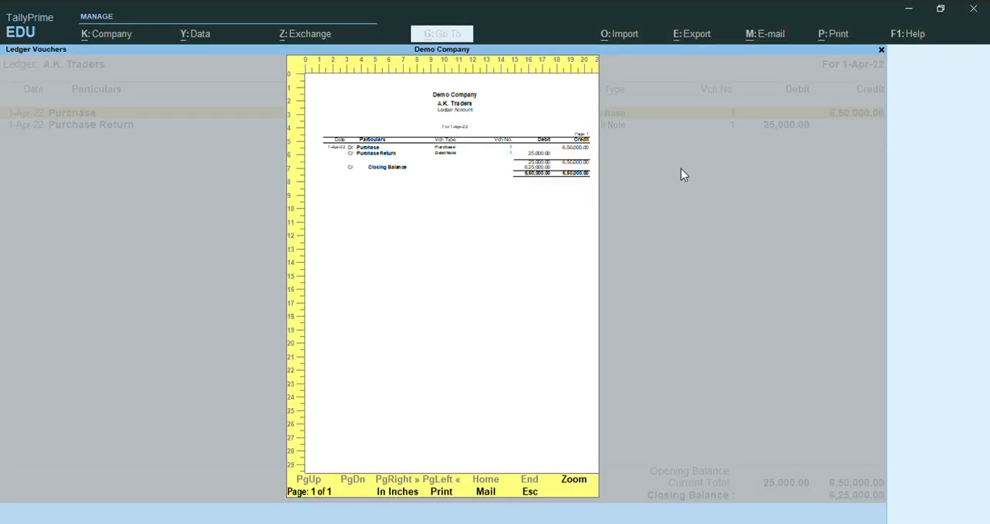
{"action": "key", "text": "Escape"}
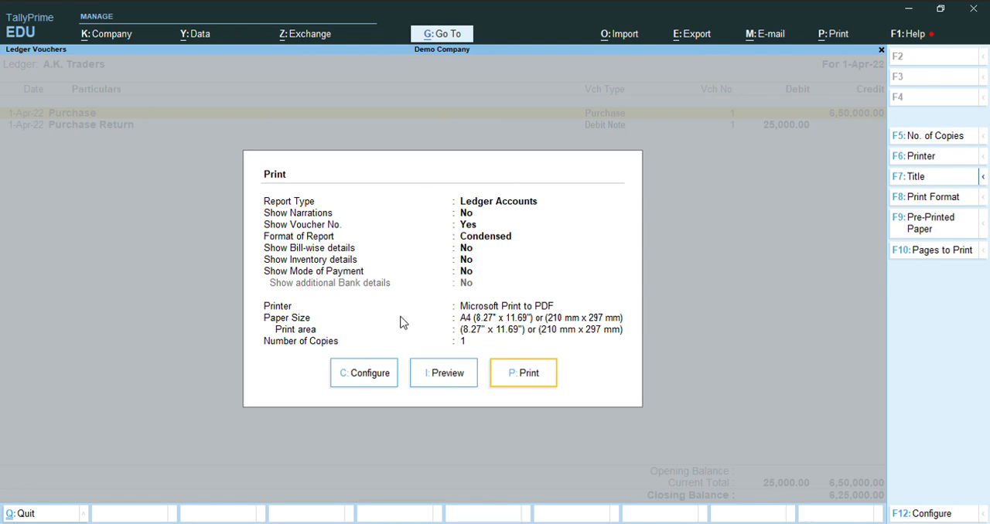
{"action": "key", "text": "Escape"}
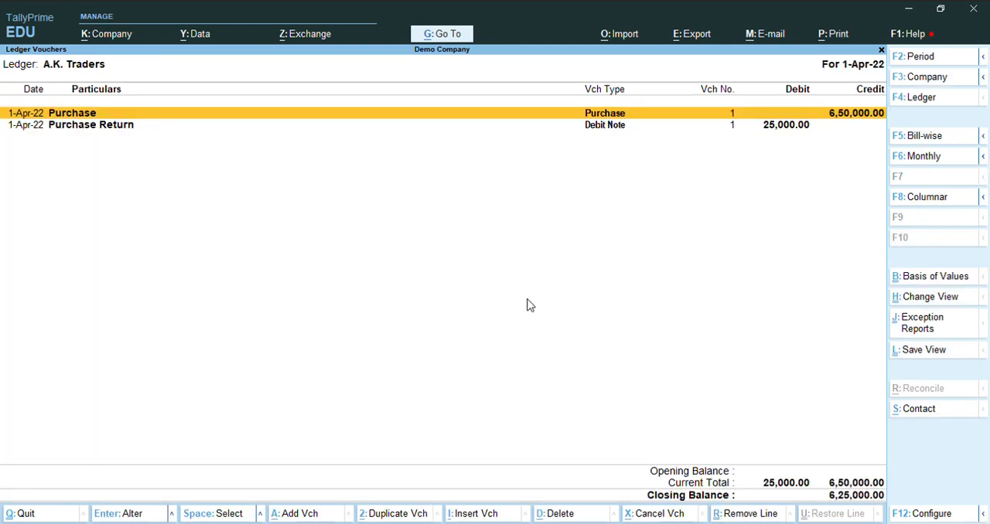
{"action": "key", "text": "Escape"}
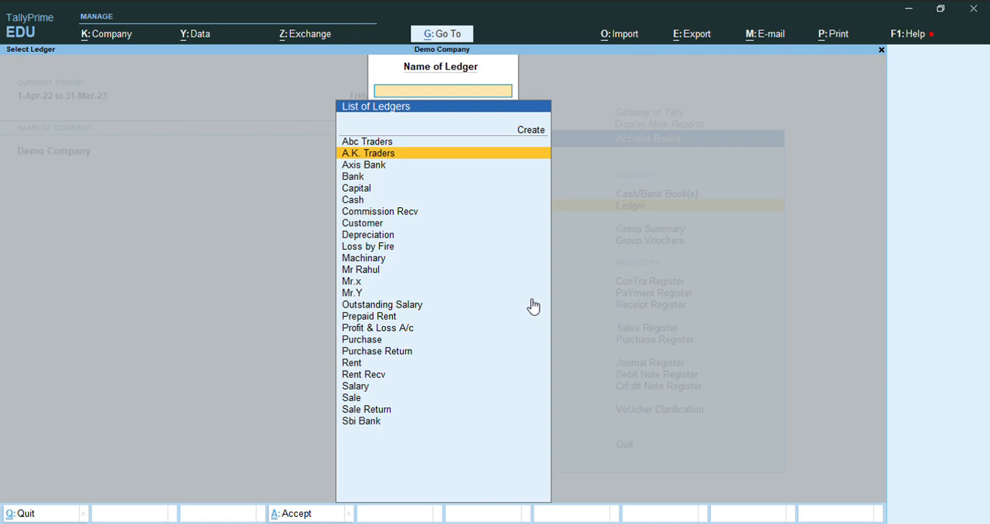
{"action": "key", "text": "Escape"}
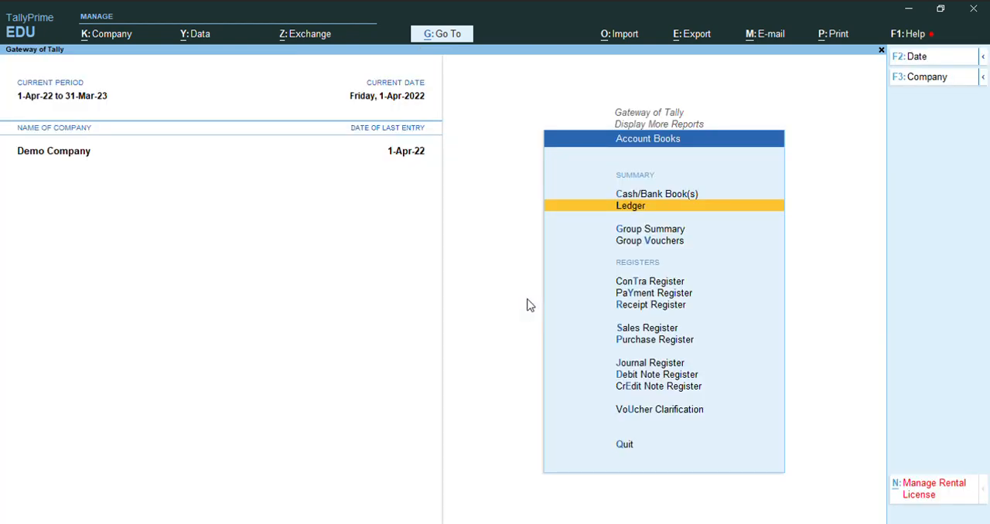